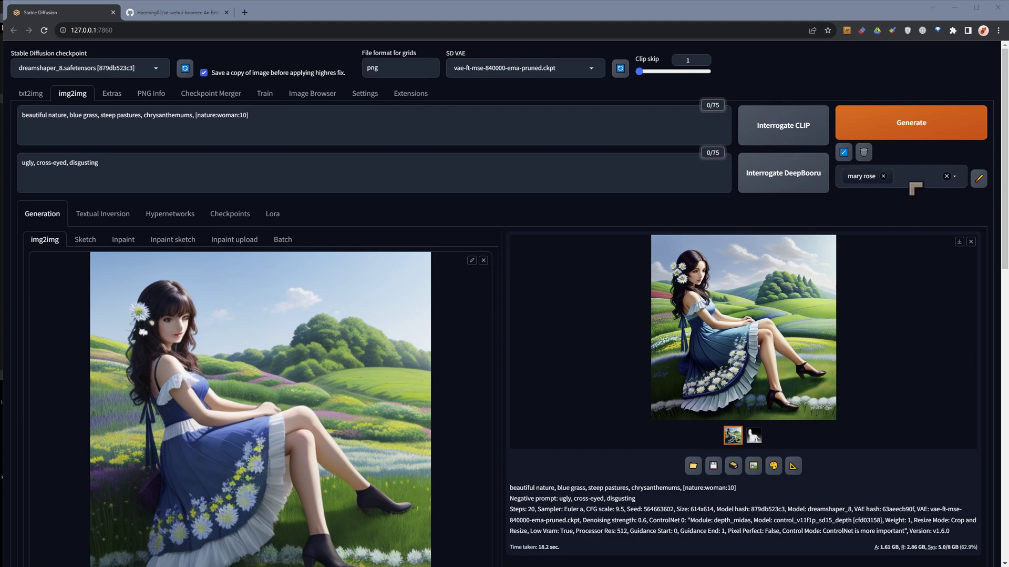
# Step: Remove the mary rose style from img2img and browse the saved styles list
pyautogui.click(883, 176)
pyautogui.click(954, 175)
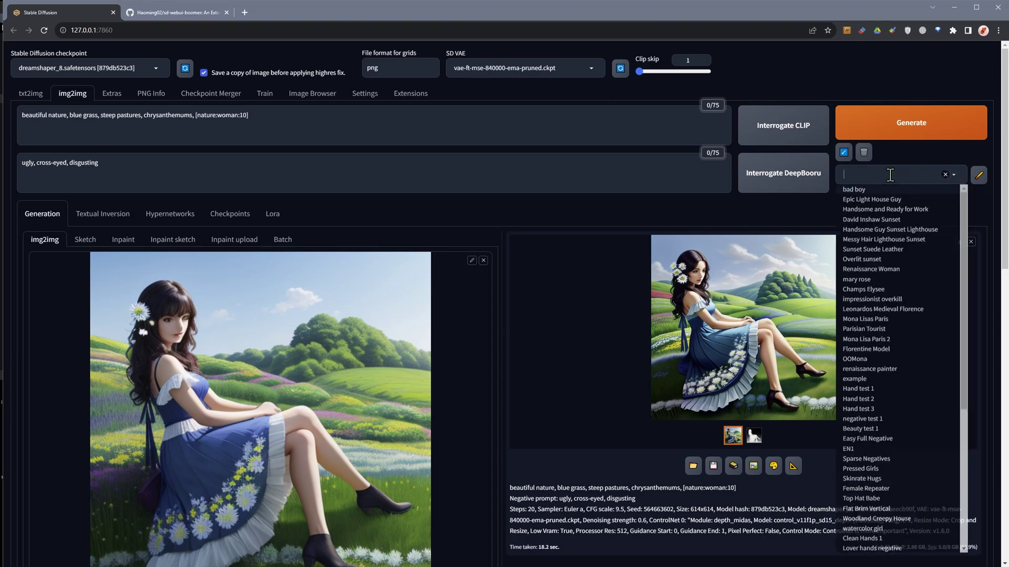
pyautogui.scroll(-5, 904, 263)
pyautogui.scroll(-1, 893, 325)
pyautogui.scroll(1, 894, 325)
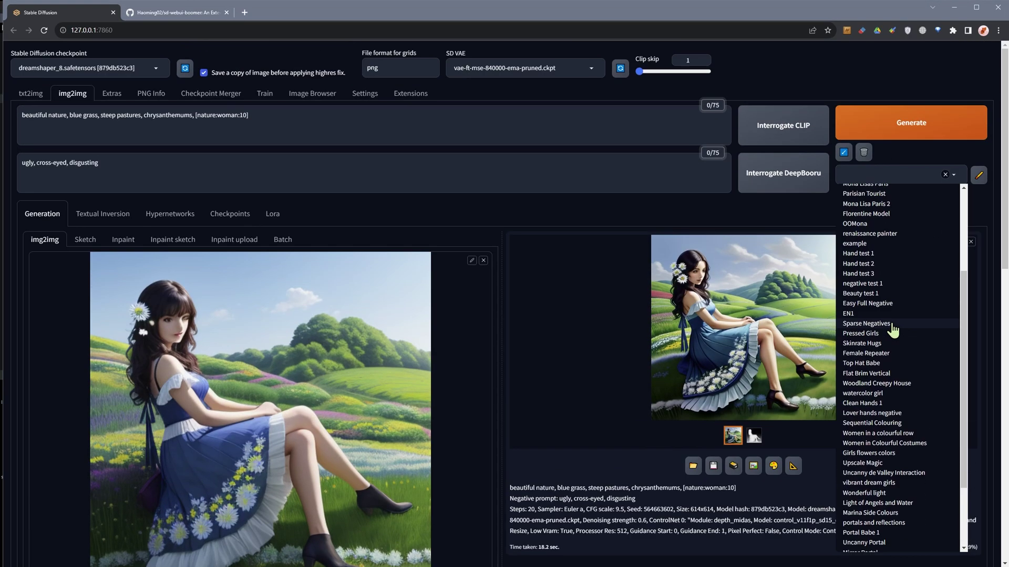
pyautogui.scroll(5, 915, 268)
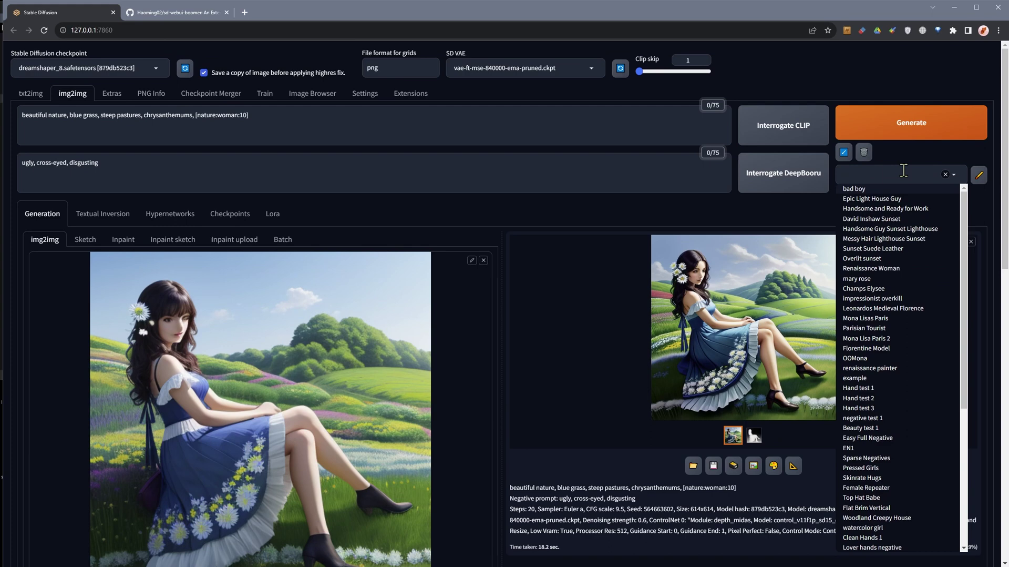
# Step: Load Handsome Guy Sunset Lighthouse in the Styles editor to review its prompt and negative prompt
pyautogui.click(978, 176)
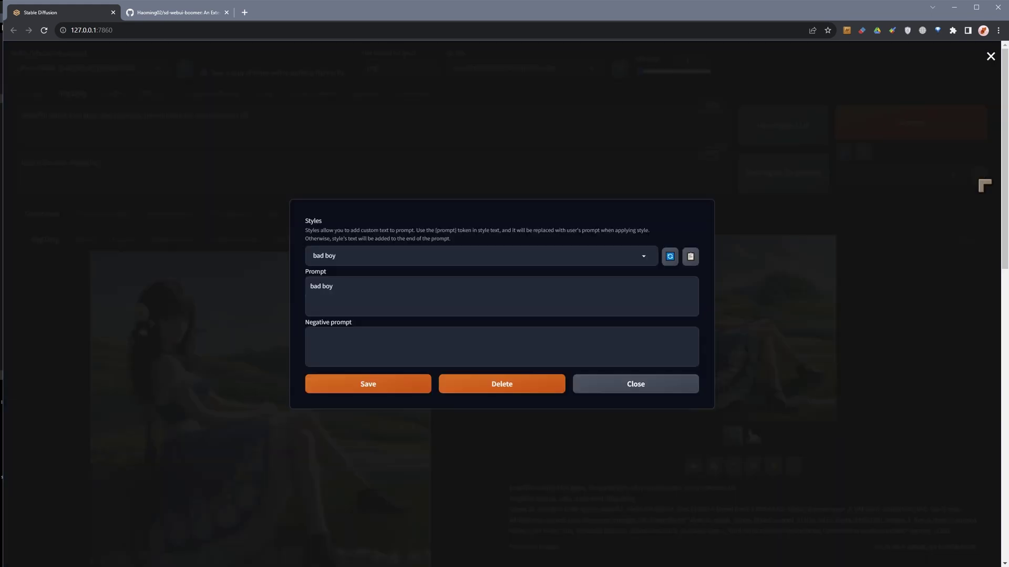
pyautogui.click(542, 254)
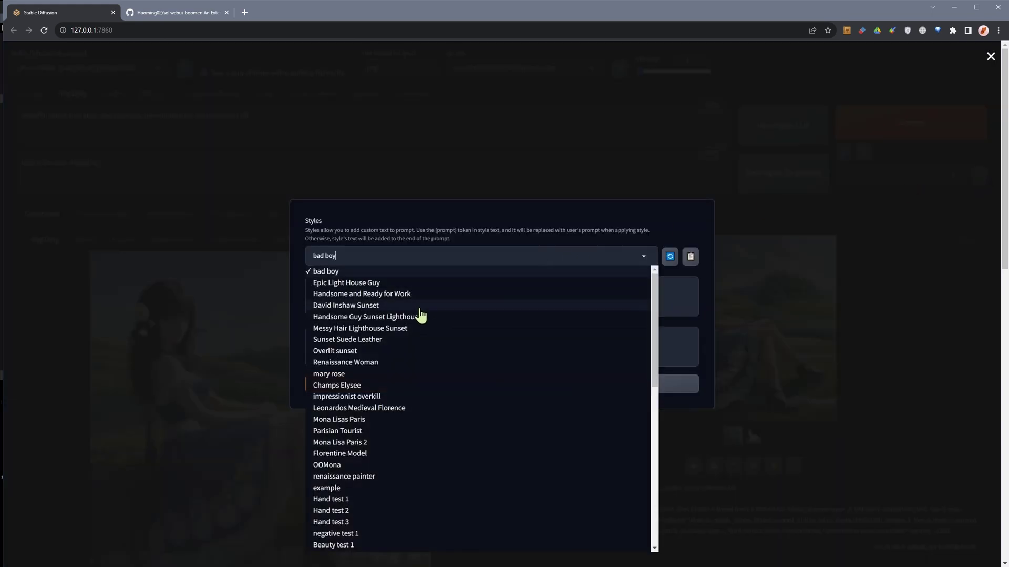
pyautogui.click(419, 315)
pyautogui.tripleClick(473, 260)
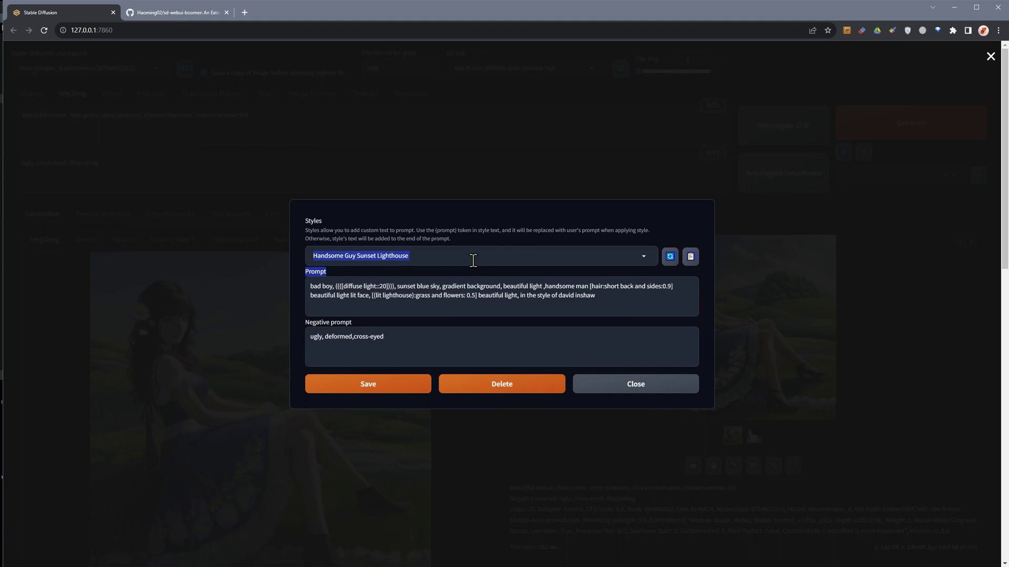
pyautogui.click(473, 260)
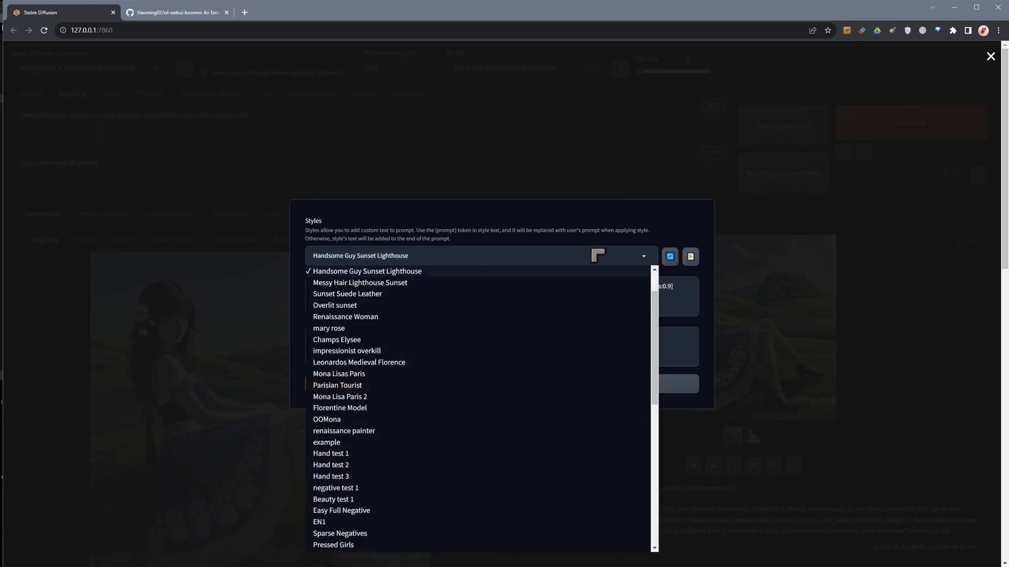
pyautogui.click(526, 256)
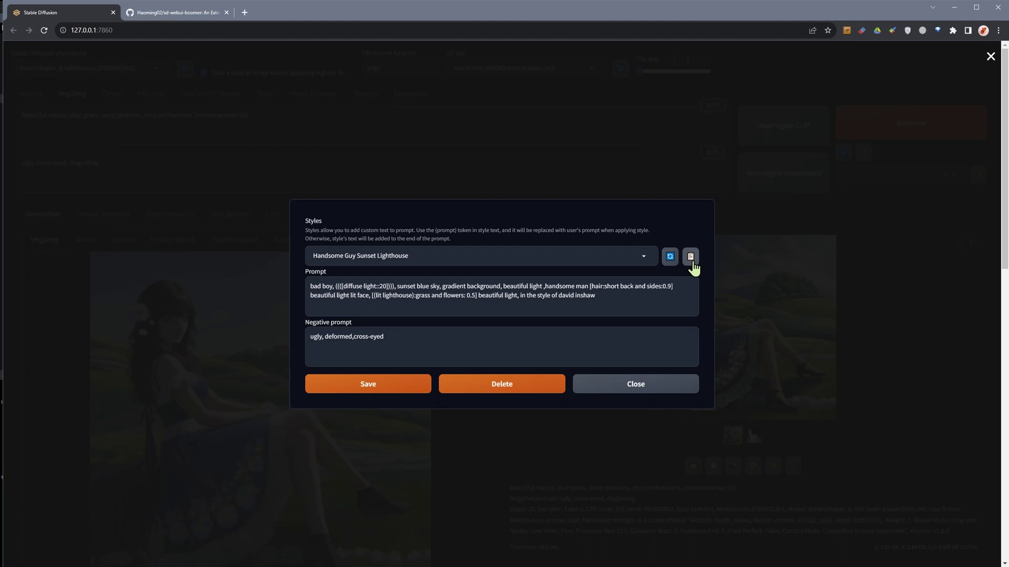
pyautogui.click(641, 385)
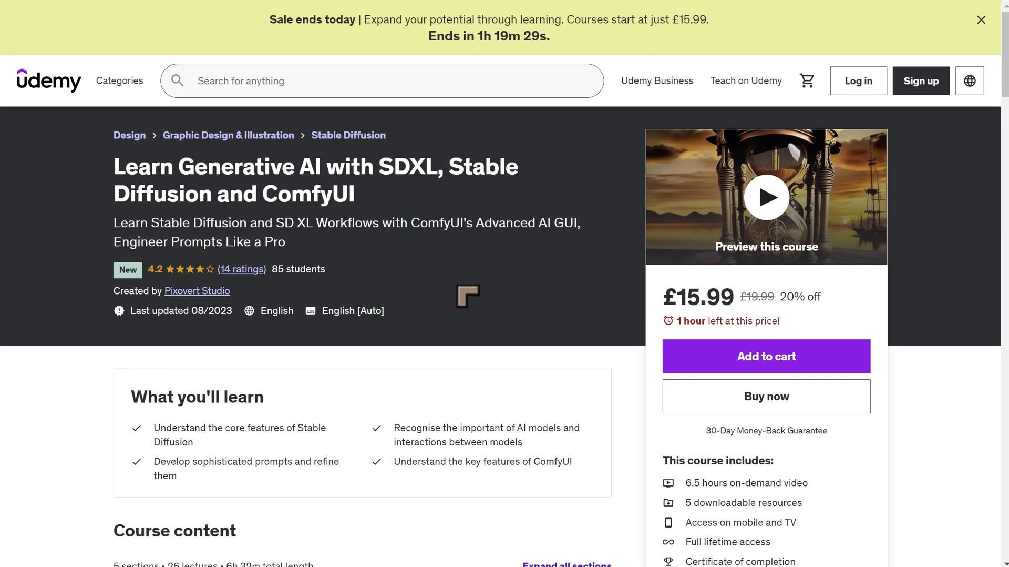
pyautogui.scroll(-1, 468, 296)
pyautogui.scroll(1, 468, 295)
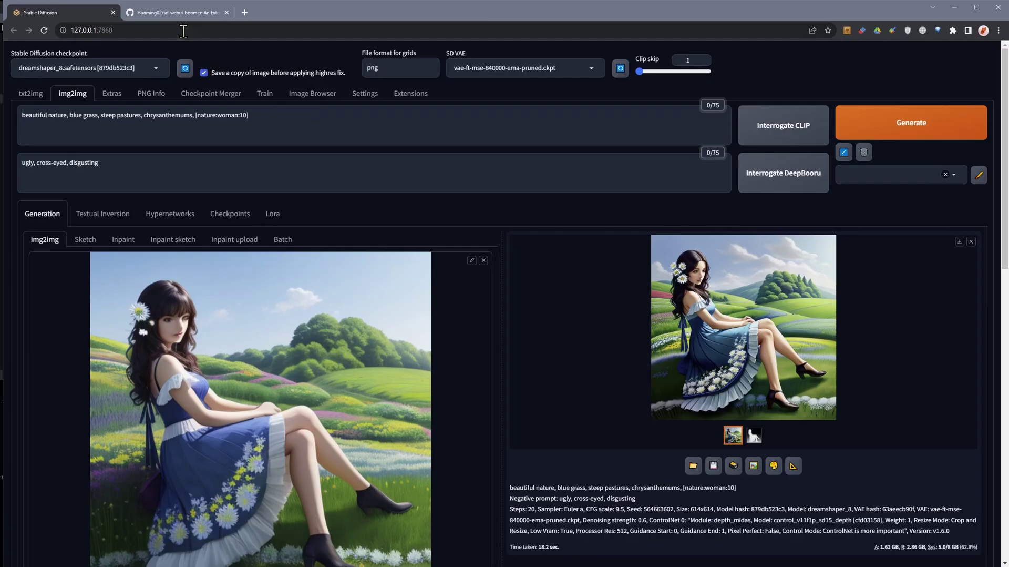
# Step: Copy the sd-webui-boomer repository's HTTPS clone URL from GitHub and return to Stable Diffusion
pyautogui.click(187, 18)
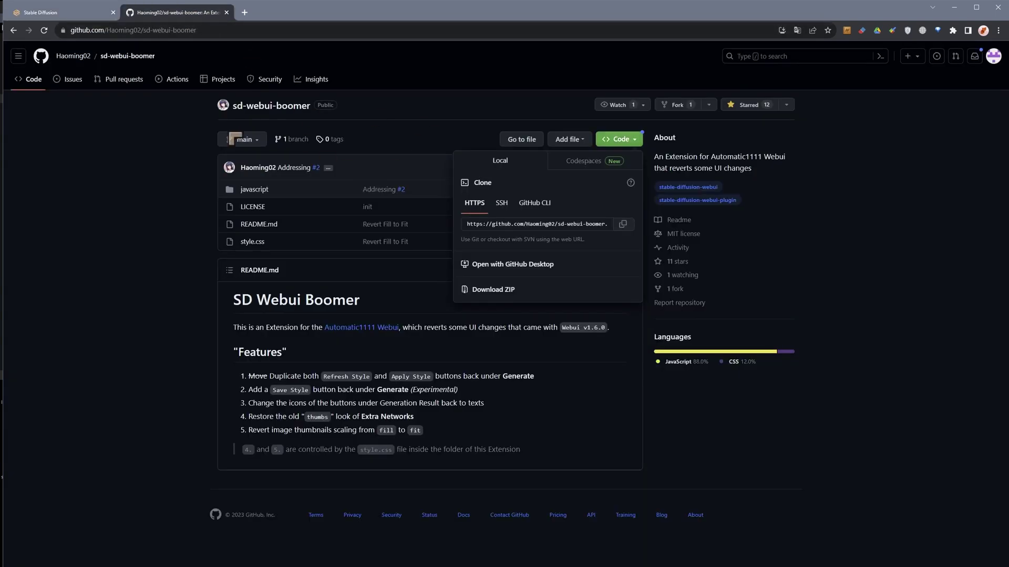
pyautogui.click(181, 212)
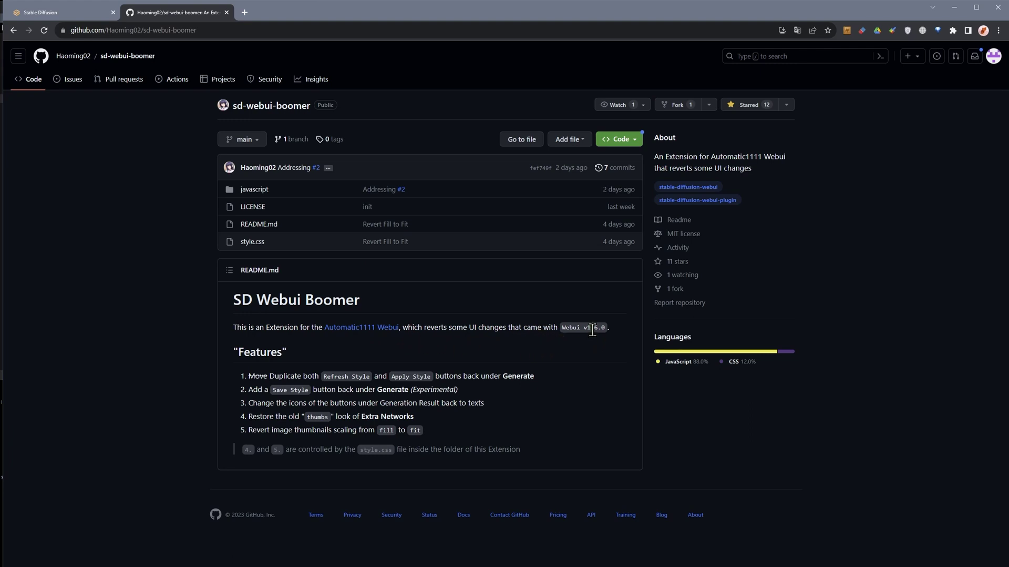
pyautogui.click(628, 140)
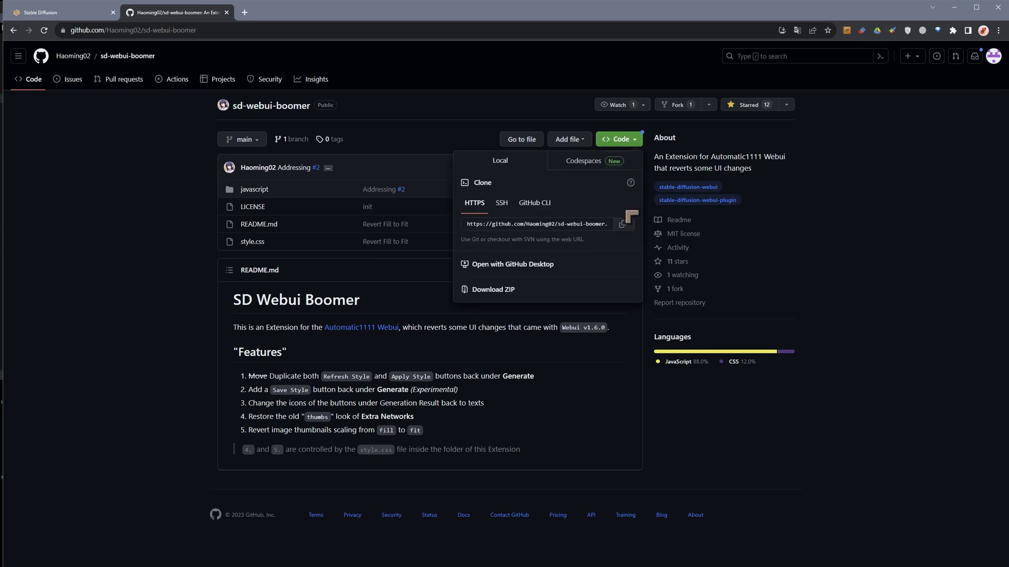
pyautogui.click(472, 228)
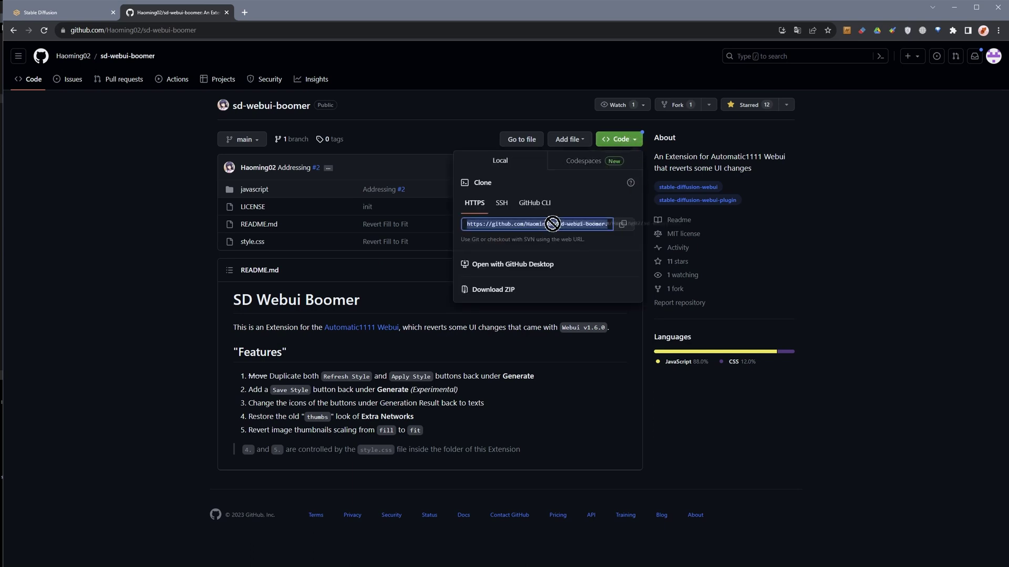
pyautogui.click(630, 227)
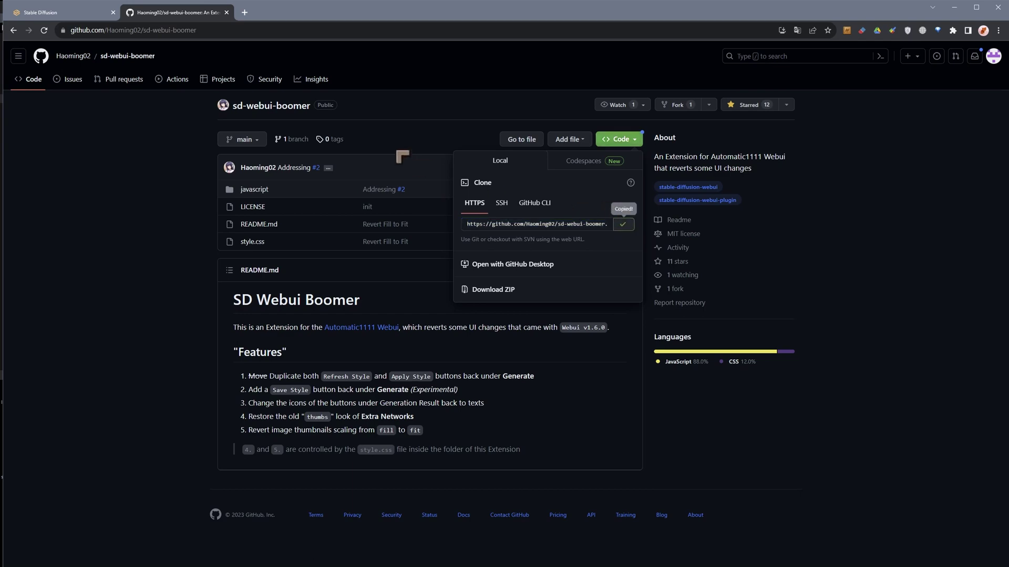
pyautogui.click(63, 13)
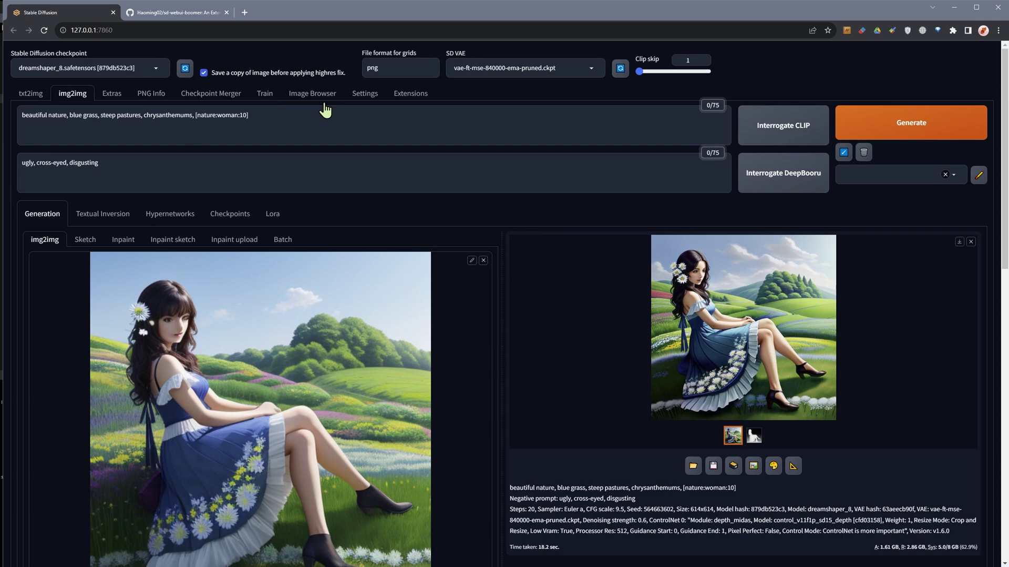
# Step: Install sd-webui-boomer from its GitHub URL via Extensions > Install from URL
pyautogui.click(414, 94)
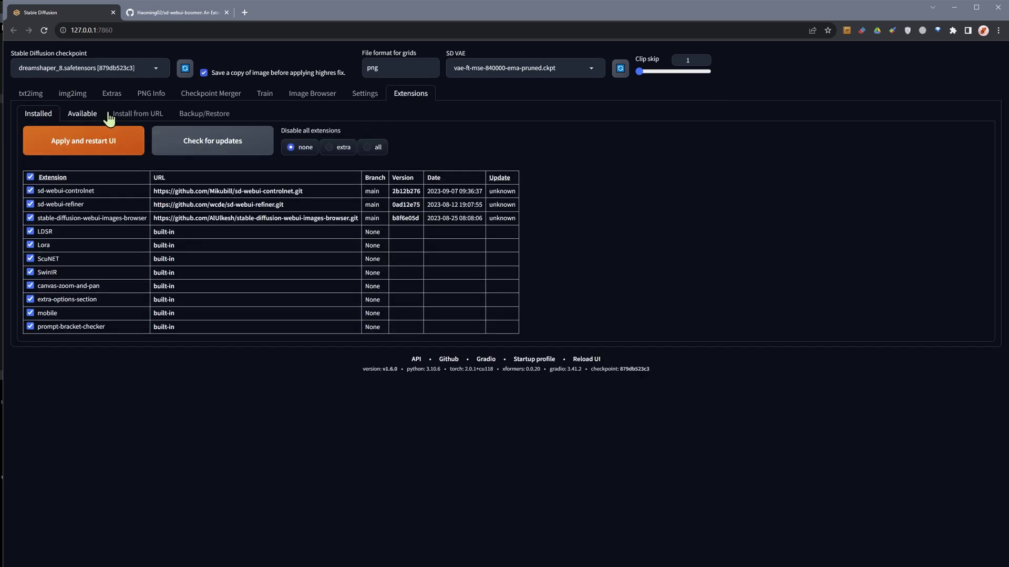
pyautogui.click(129, 117)
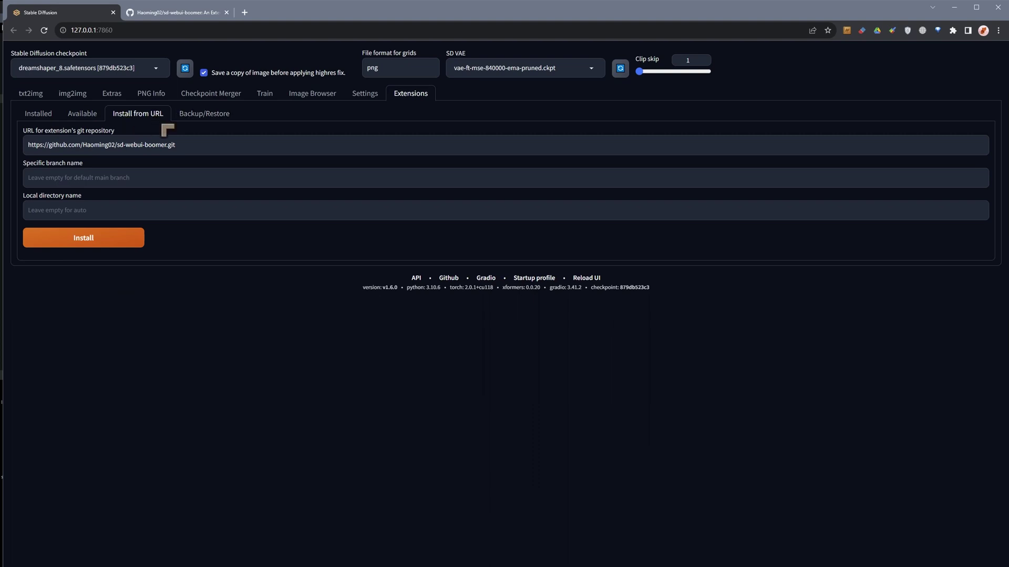
pyautogui.moveTo(190, 143); pyautogui.dragTo(13, 141)
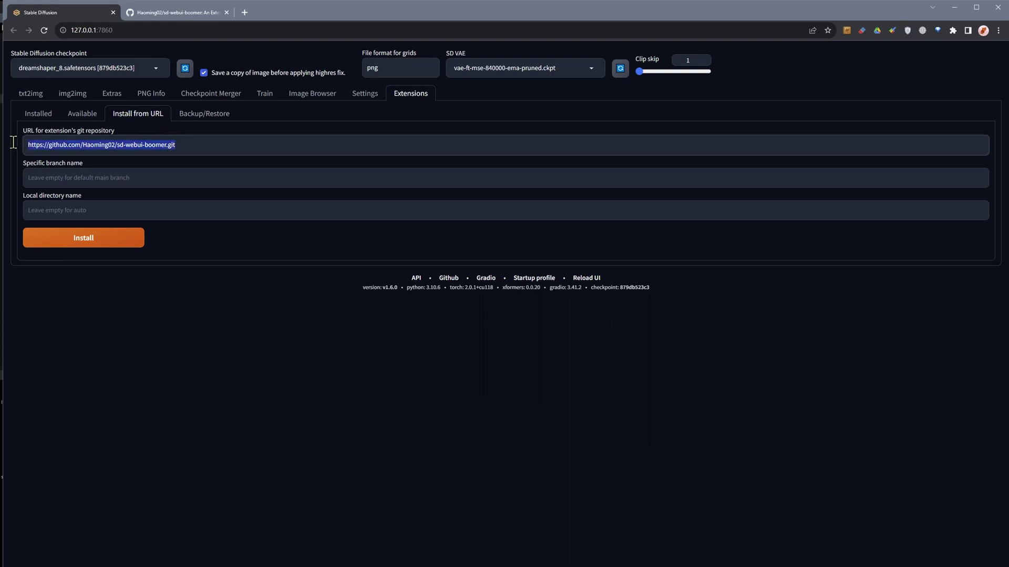
pyautogui.click(246, 139)
pyautogui.click(79, 243)
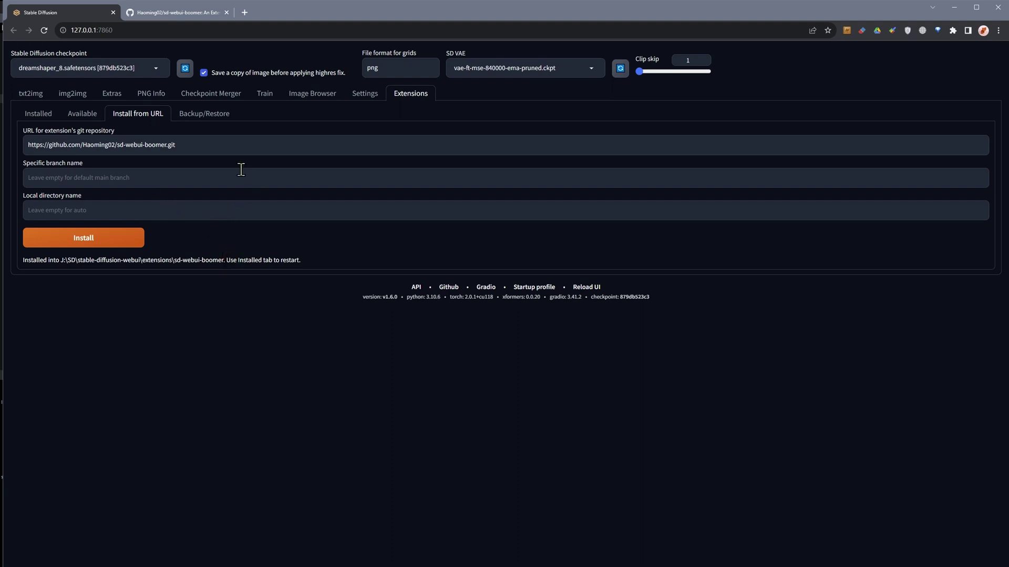
# Step: Restart the UI from the Installed extensions list so sd-webui-boomer loads
pyautogui.click(39, 114)
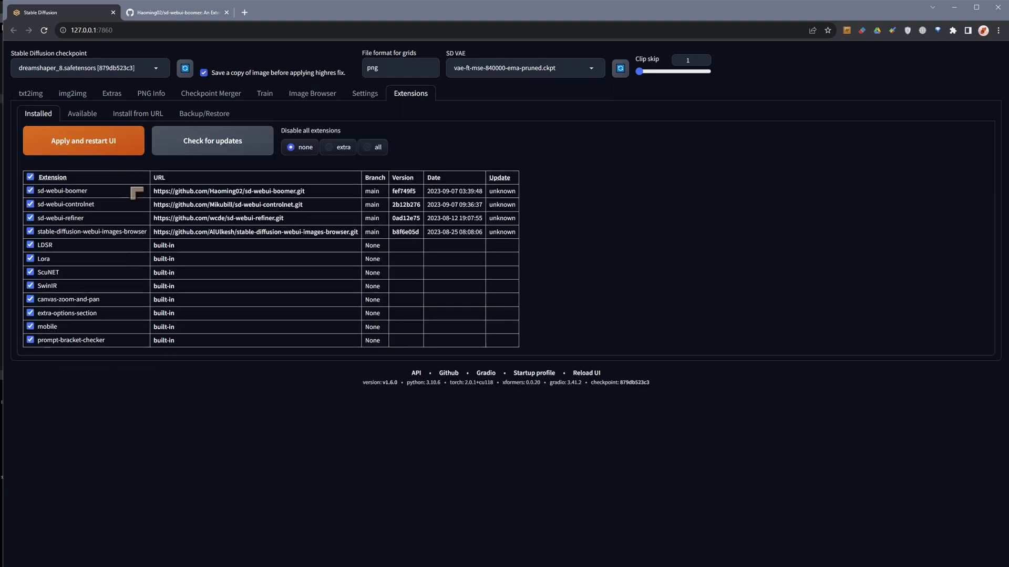
pyautogui.click(96, 150)
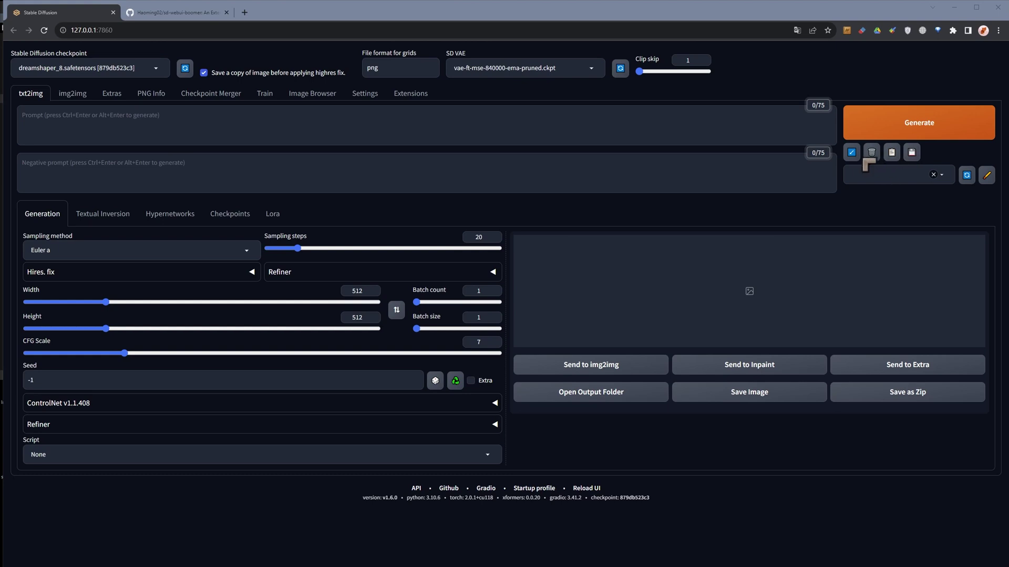
# Step: Apply the Epic Light House Guy style to fill the txt2img prompt and negative prompt
pyautogui.click(894, 172)
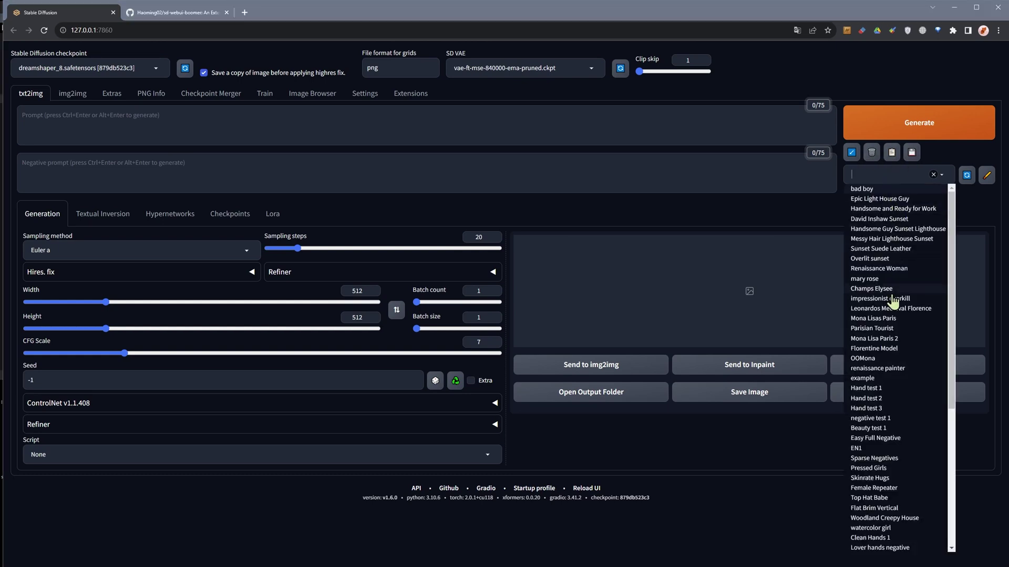
pyautogui.scroll(-5, 888, 297)
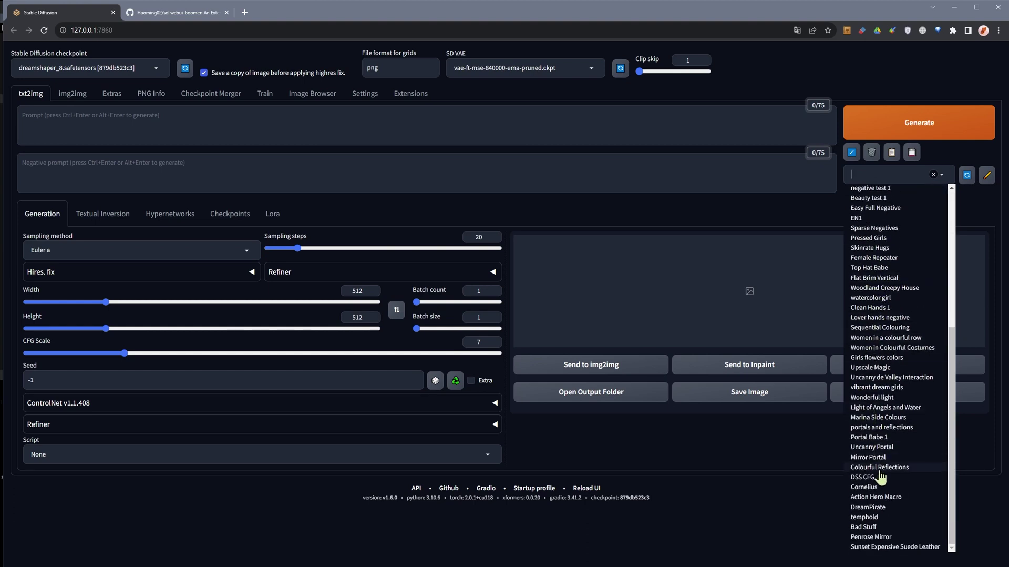
pyautogui.scroll(2, 893, 249)
pyautogui.scroll(3, 891, 241)
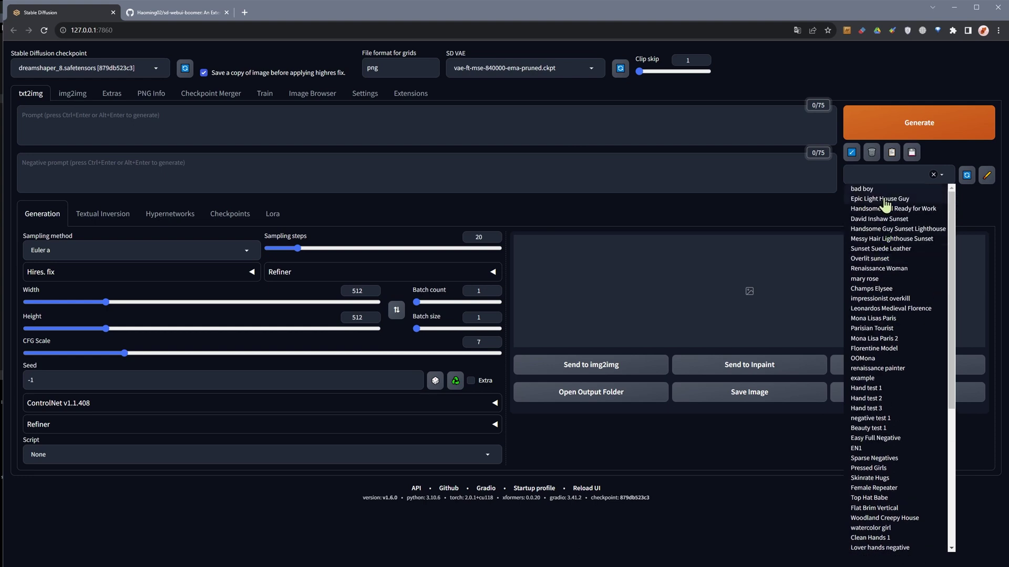
pyautogui.click(883, 199)
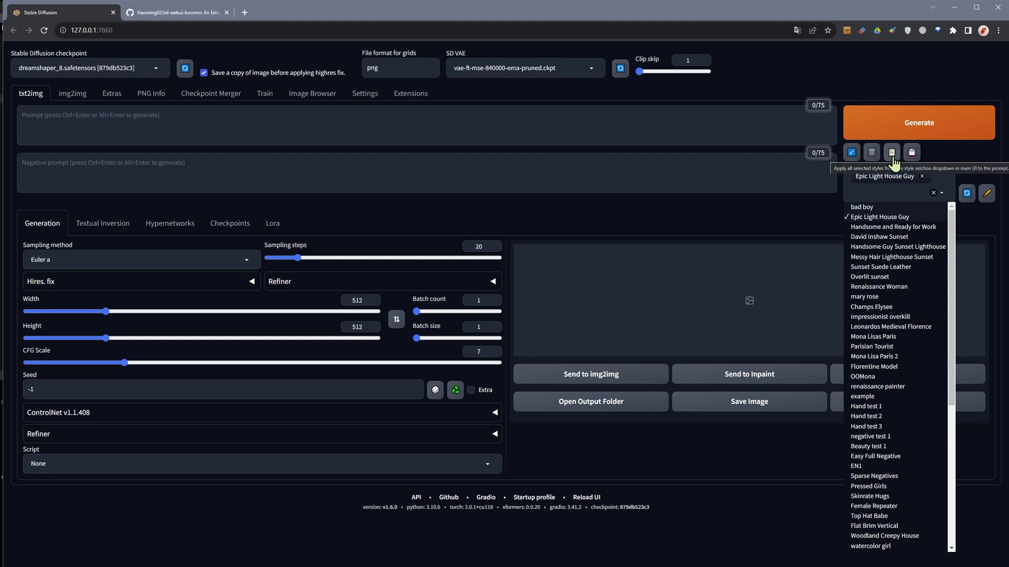
pyautogui.click(892, 156)
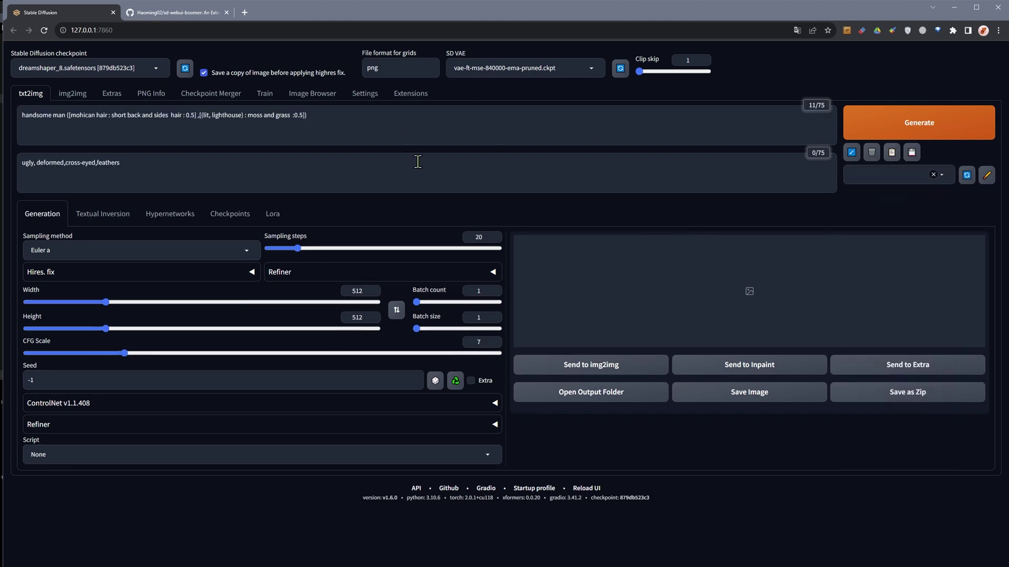
pyautogui.click(422, 168)
pyautogui.click(430, 135)
pyautogui.click(427, 171)
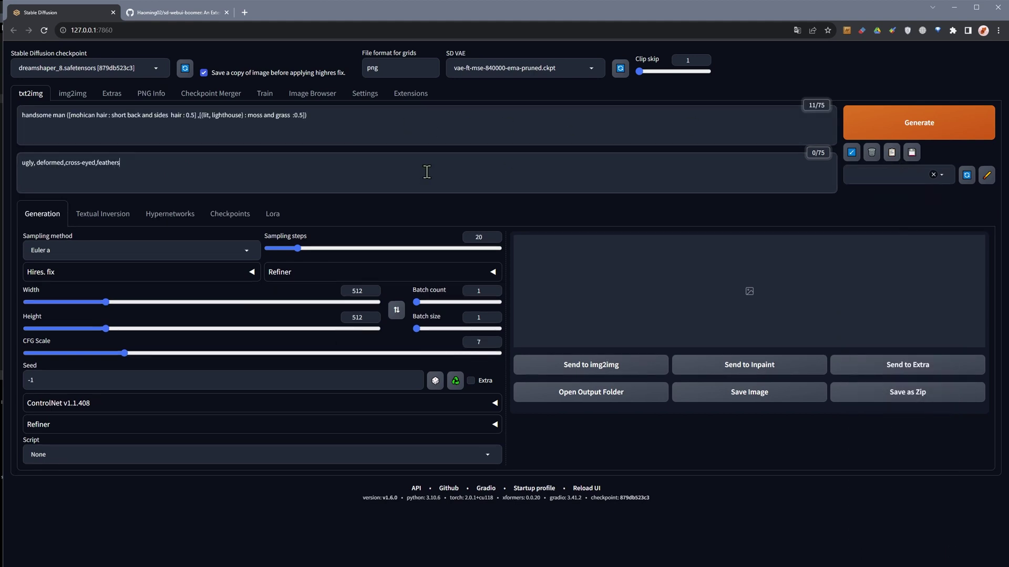